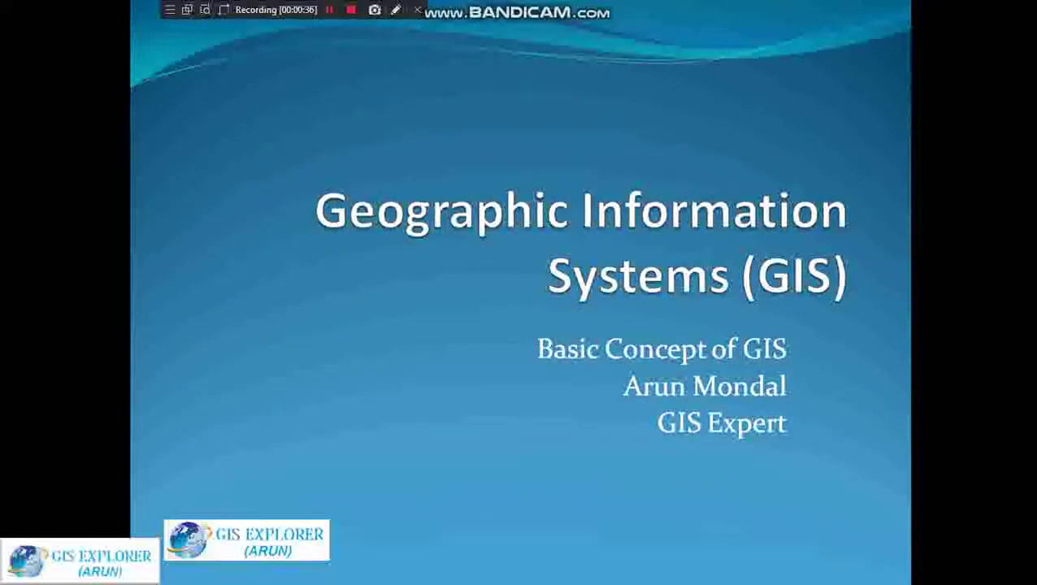
Advance the slideshow to the 'How to save Image from Google Earth Pro.' slide.
{"action": "key", "text": "Right"}
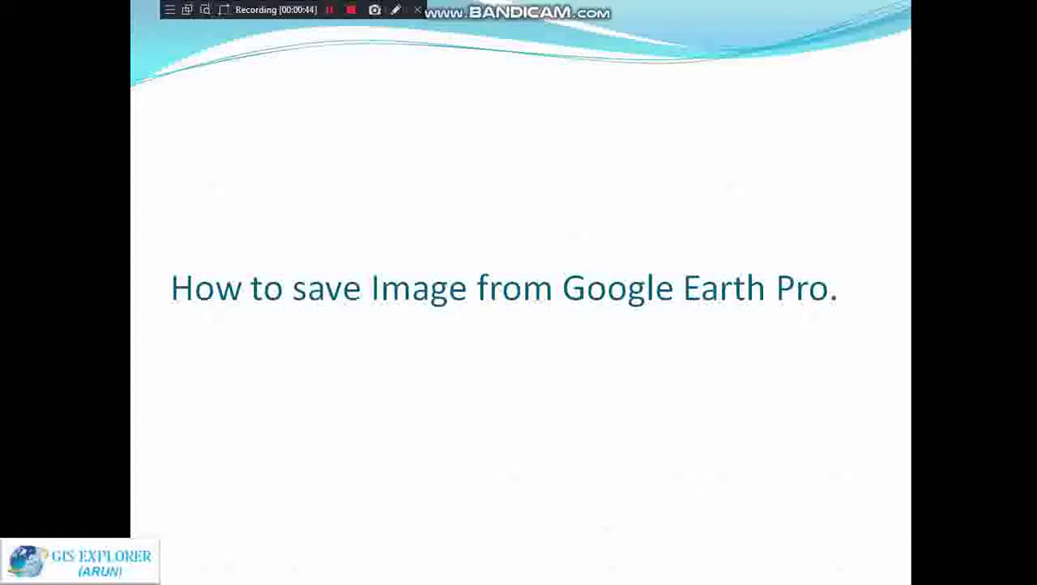
Bring Google Earth Pro forward and exit Save Image mode with Ctrl+Alt+S.
{"action": "left_click", "coordinate": [333, 9]}
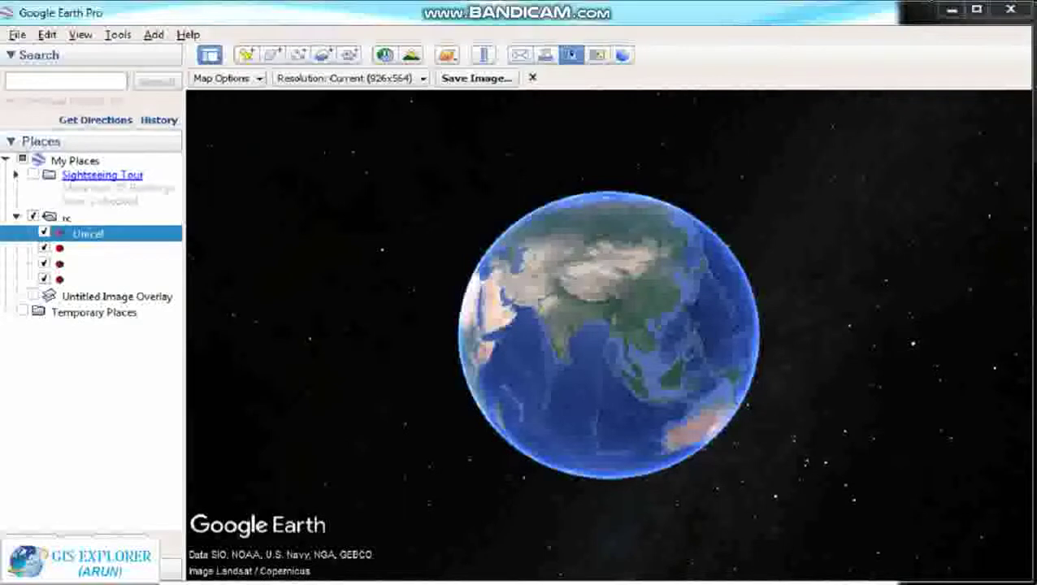
{"action": "key", "text": "ctrl+alt+s"}
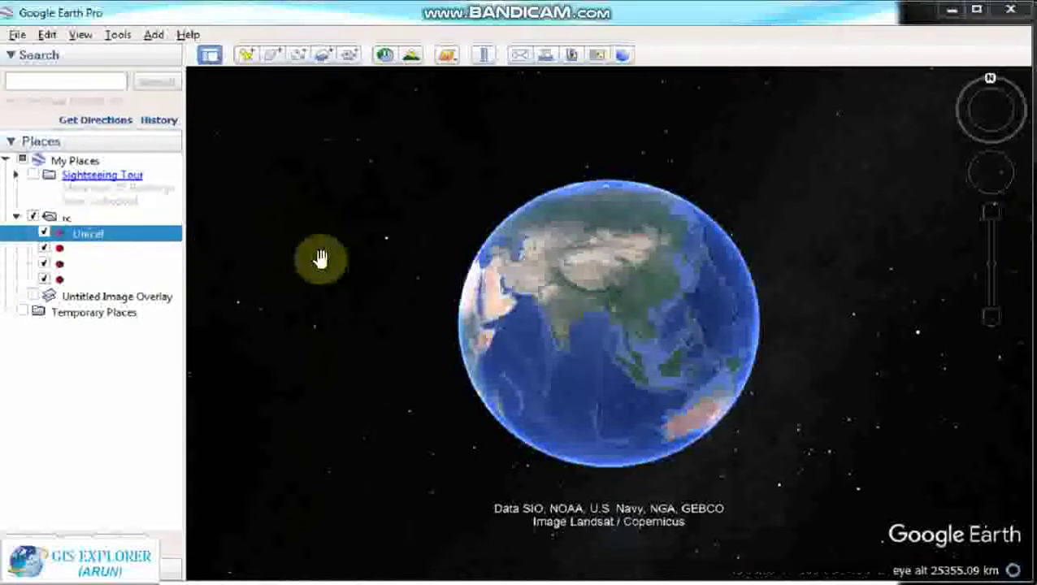
Zoom from the globe into Kolkata and centre the racecourse among the South Gate, Heasting, Unicef and Rabindra Sadan placemarks.
{"action": "scroll", "coordinate": [620, 303], "scroll_direction": "down", "scroll_amount": 2}
{"action": "scroll", "coordinate": [640, 305], "scroll_direction": "up", "scroll_amount": 5}
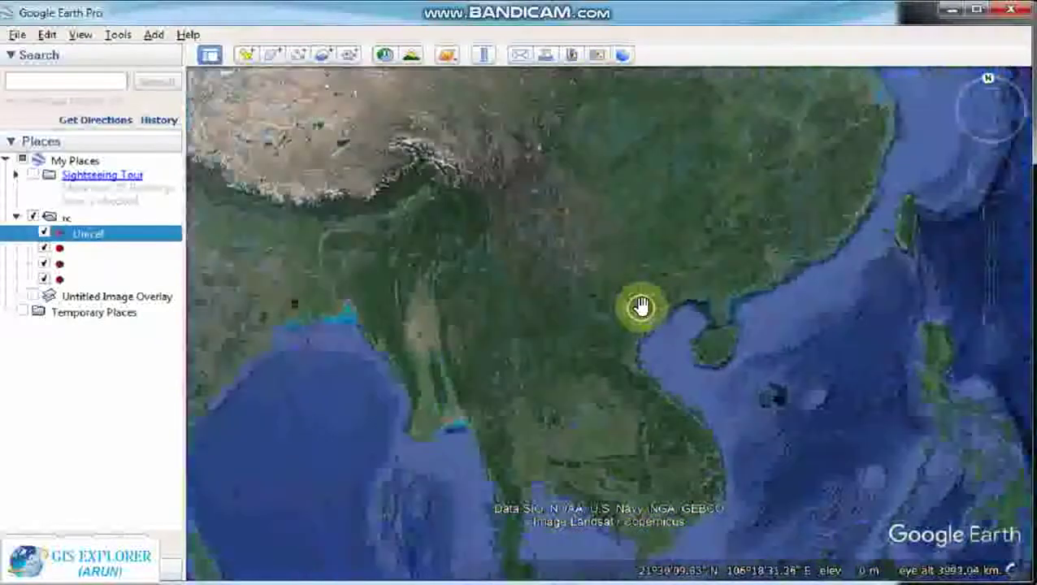
{"action": "scroll", "coordinate": [628, 253], "scroll_direction": "up", "scroll_amount": 2}
{"action": "scroll", "coordinate": [487, 325], "scroll_direction": "up", "scroll_amount": 3}
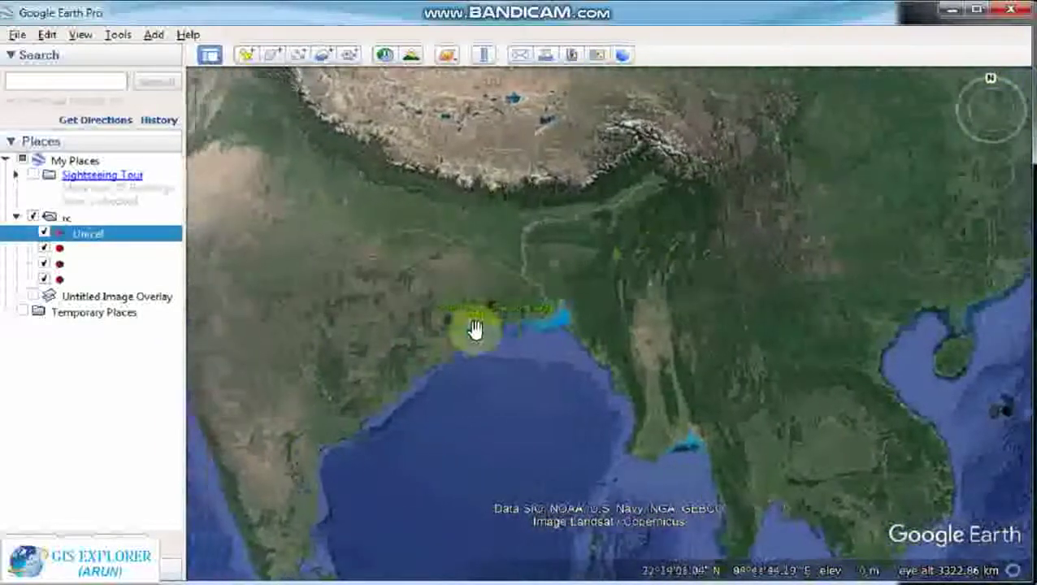
{"action": "scroll", "coordinate": [520, 287], "scroll_direction": "up", "scroll_amount": 5}
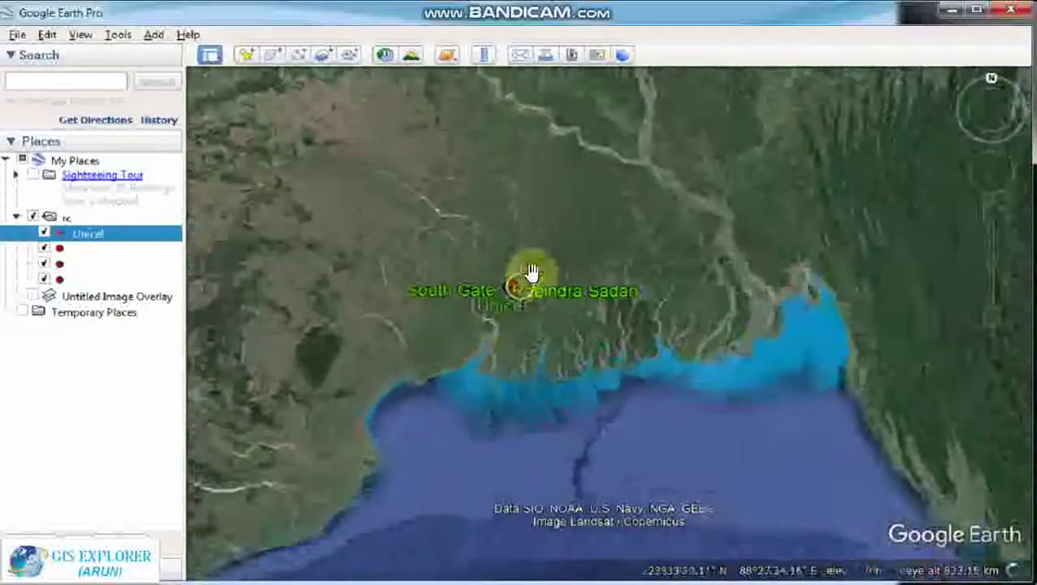
{"action": "scroll", "coordinate": [514, 292], "scroll_direction": "up", "scroll_amount": 4}
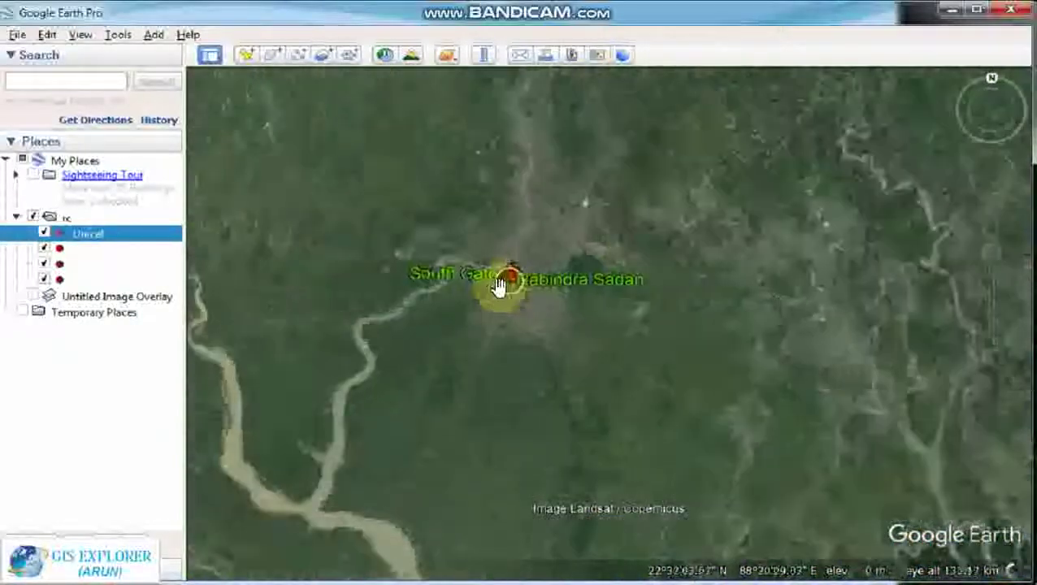
{"action": "scroll", "coordinate": [532, 253], "scroll_direction": "up", "scroll_amount": 4}
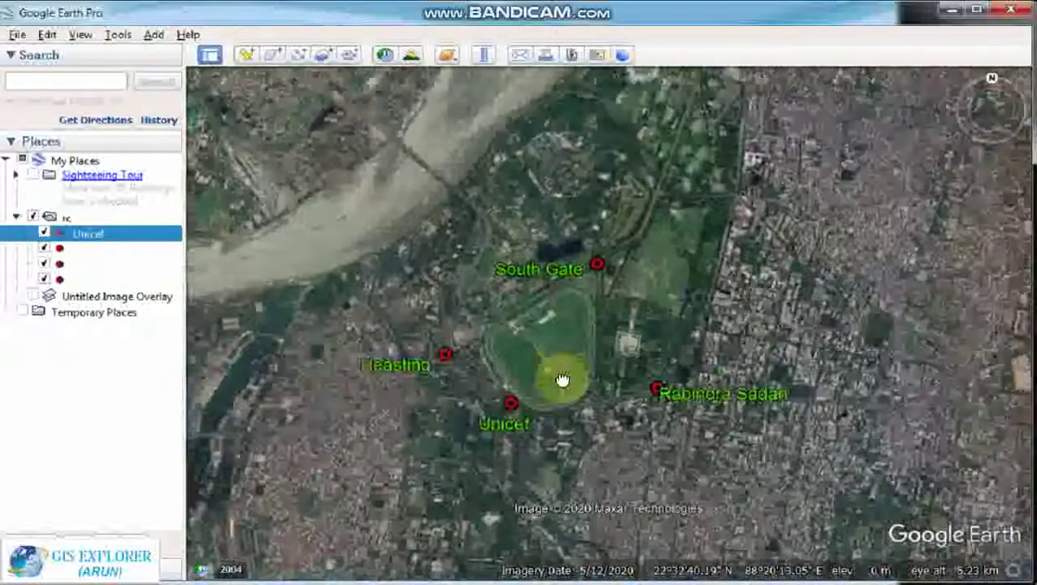
{"action": "left_click_drag", "start_coordinate": [562, 380], "coordinate": [570, 391]}
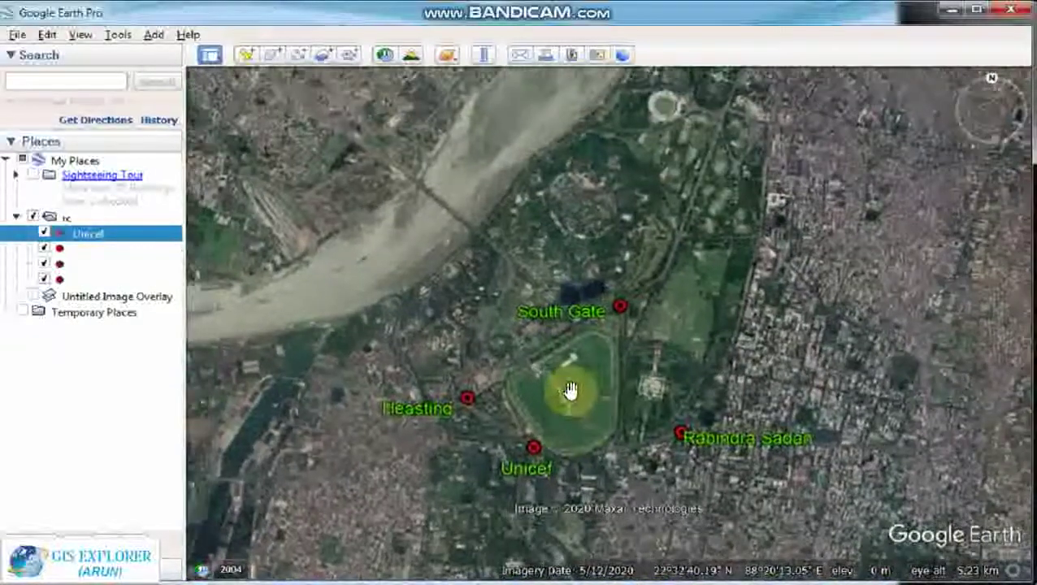
{"action": "scroll", "coordinate": [613, 395], "scroll_direction": "up", "scroll_amount": 2}
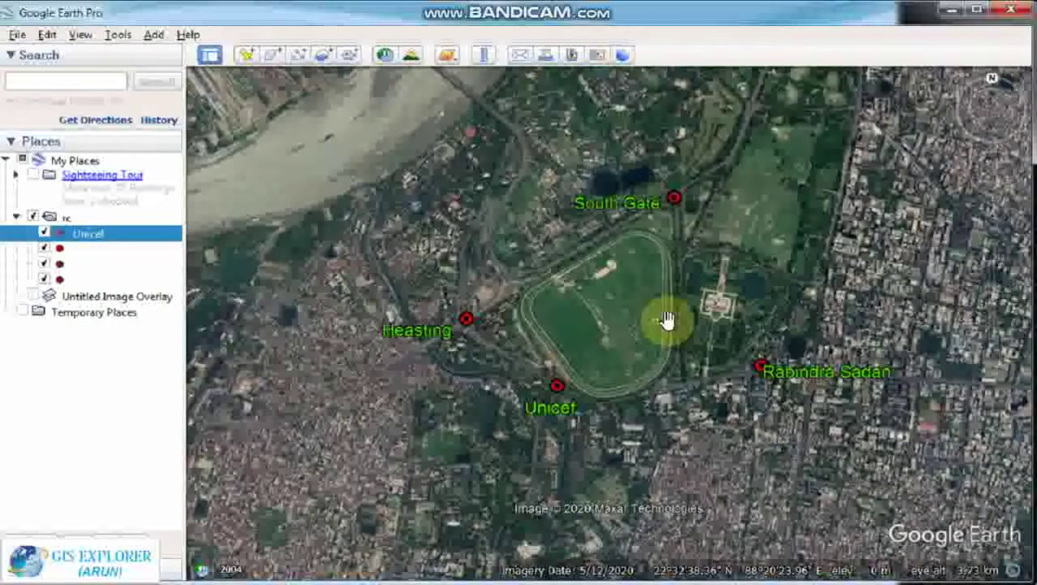
{"action": "left_click_drag", "start_coordinate": [656, 327], "coordinate": [567, 261]}
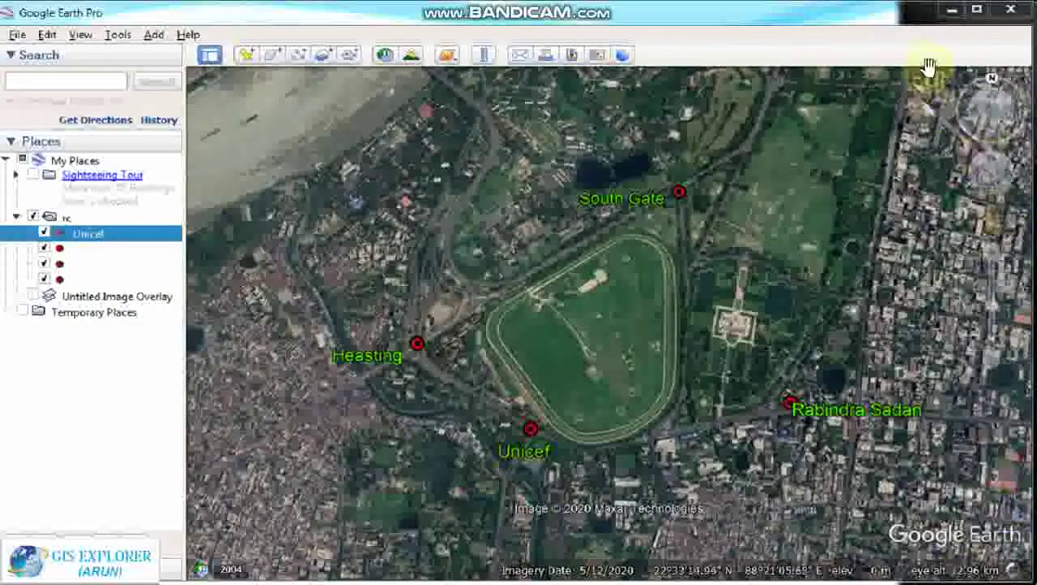
Enter Save Image mode and enable the Legend and Scale map options.
{"action": "left_click", "coordinate": [17, 37]}
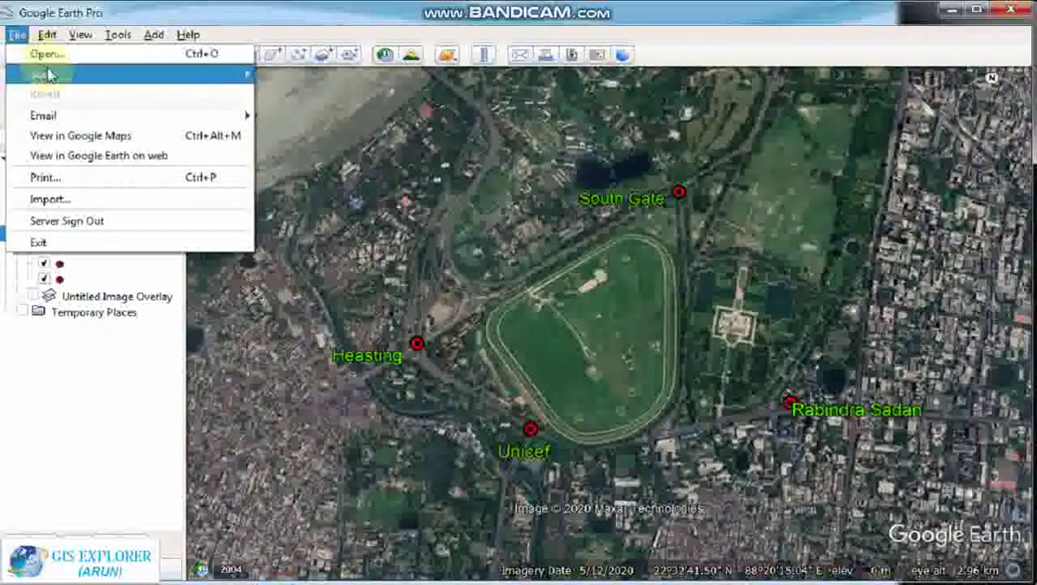
{"action": "mouse_move", "coordinate": [59, 74]}
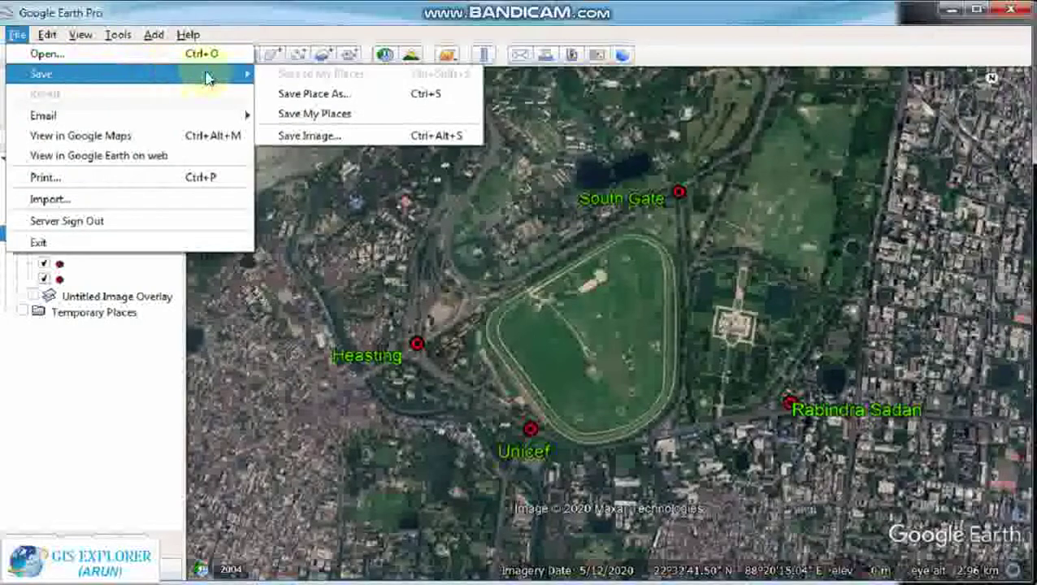
{"action": "left_click", "coordinate": [327, 138]}
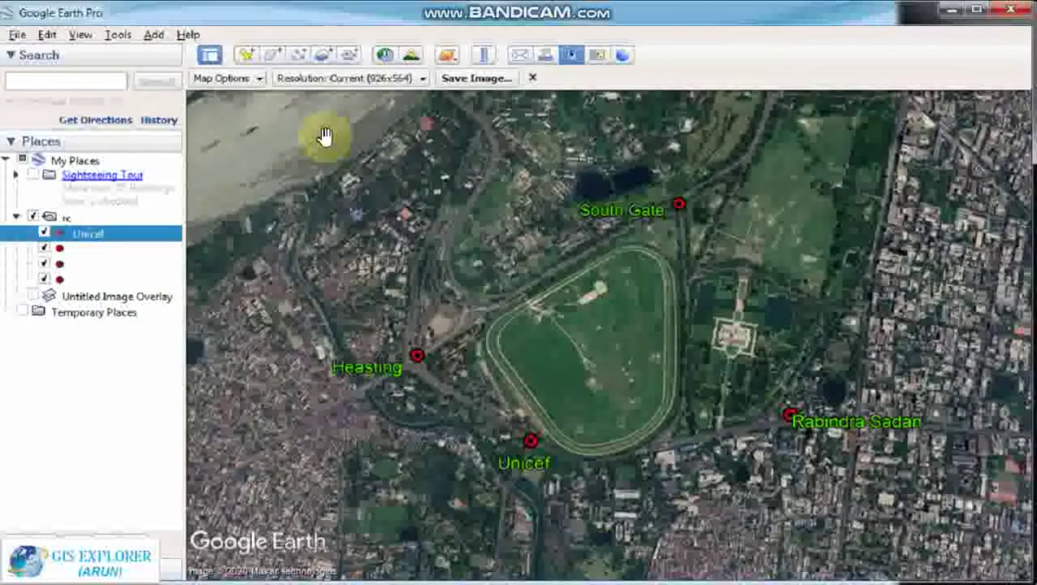
{"action": "left_click", "coordinate": [258, 79]}
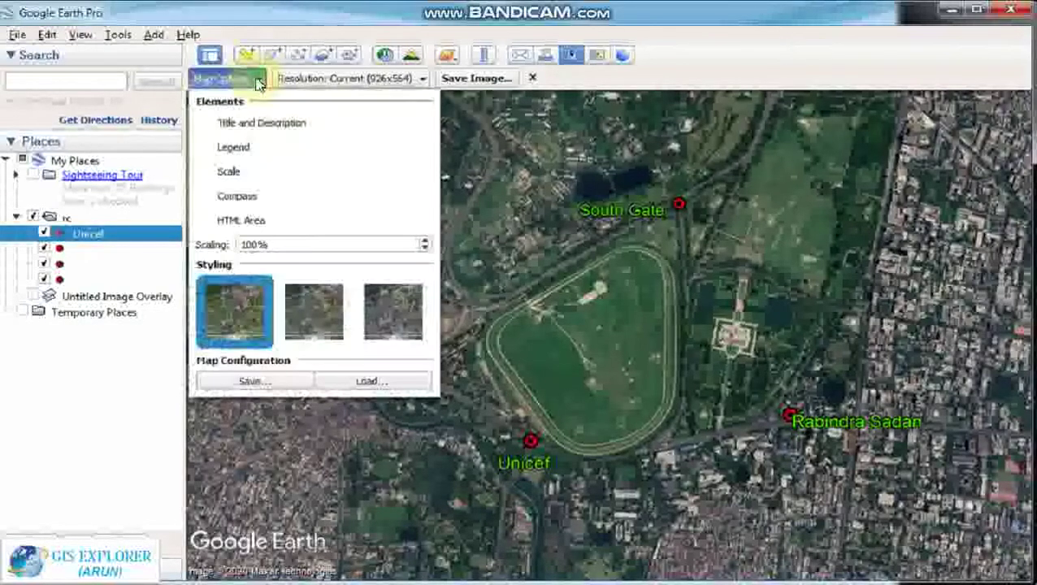
{"action": "left_click", "coordinate": [206, 148]}
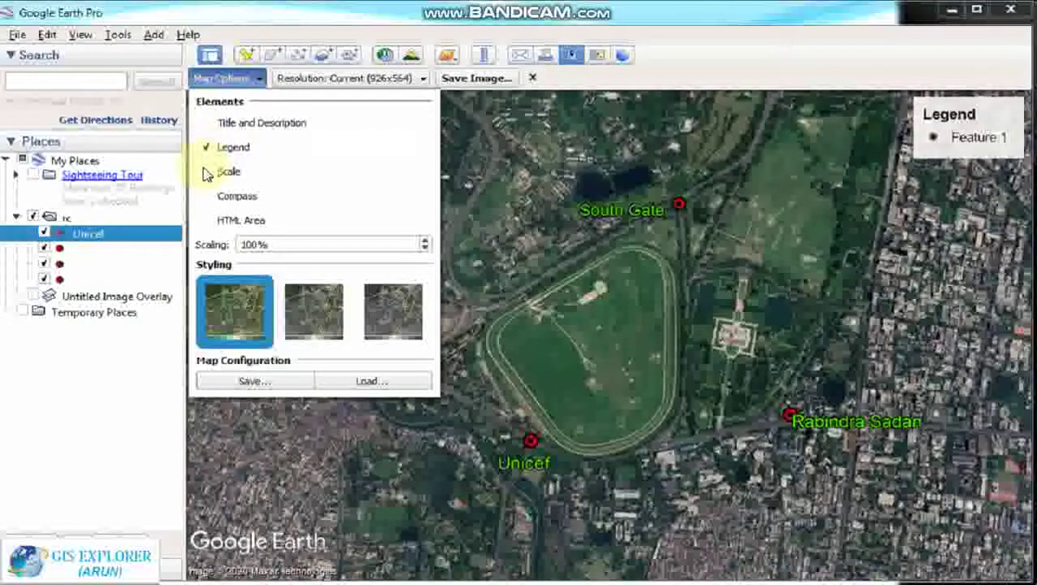
{"action": "left_click", "coordinate": [207, 173]}
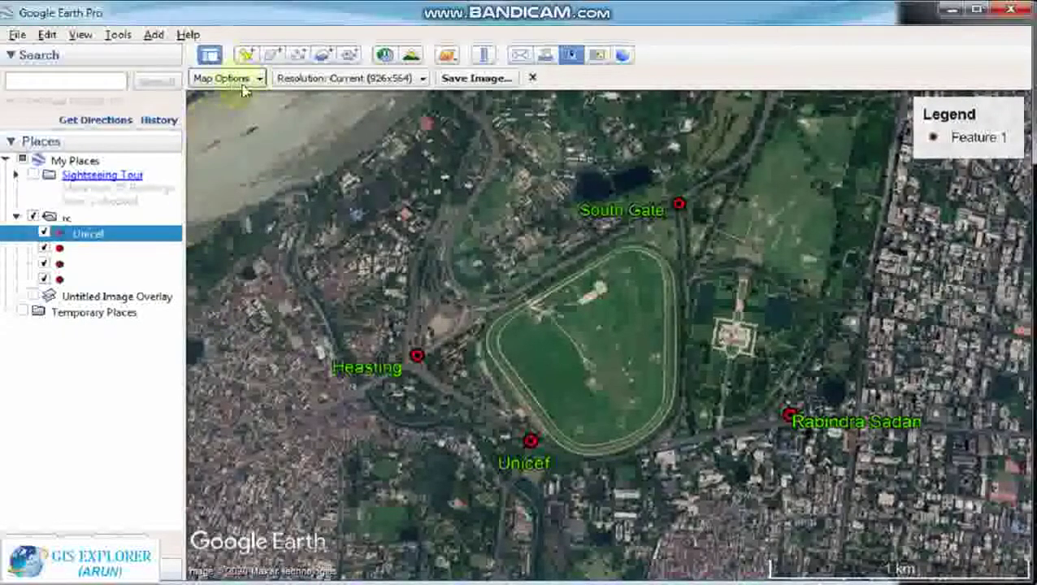
Also enable Title and Description and the north Compass.
{"action": "left_click", "coordinate": [252, 78]}
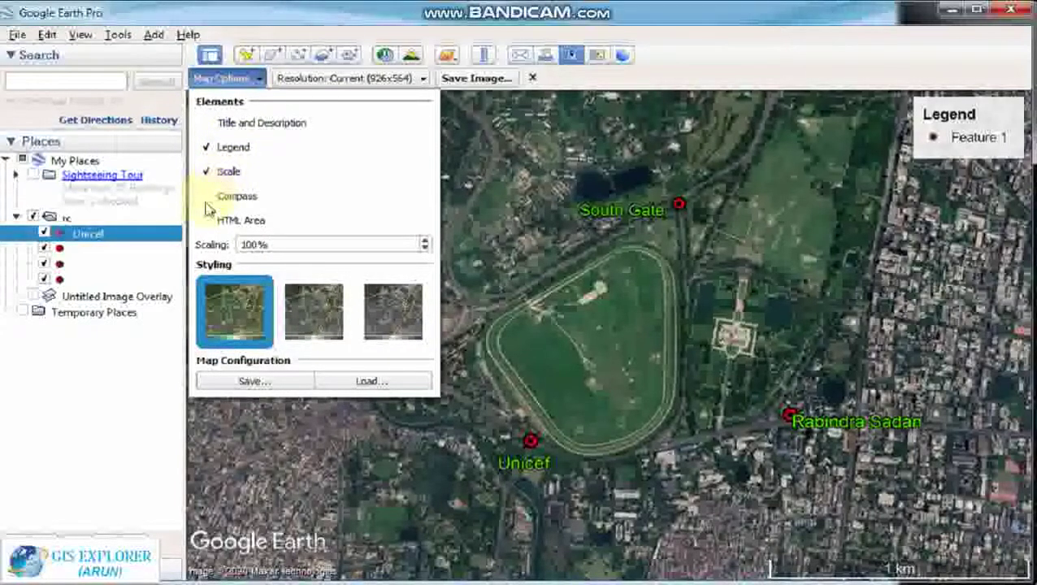
{"action": "left_click", "coordinate": [205, 124]}
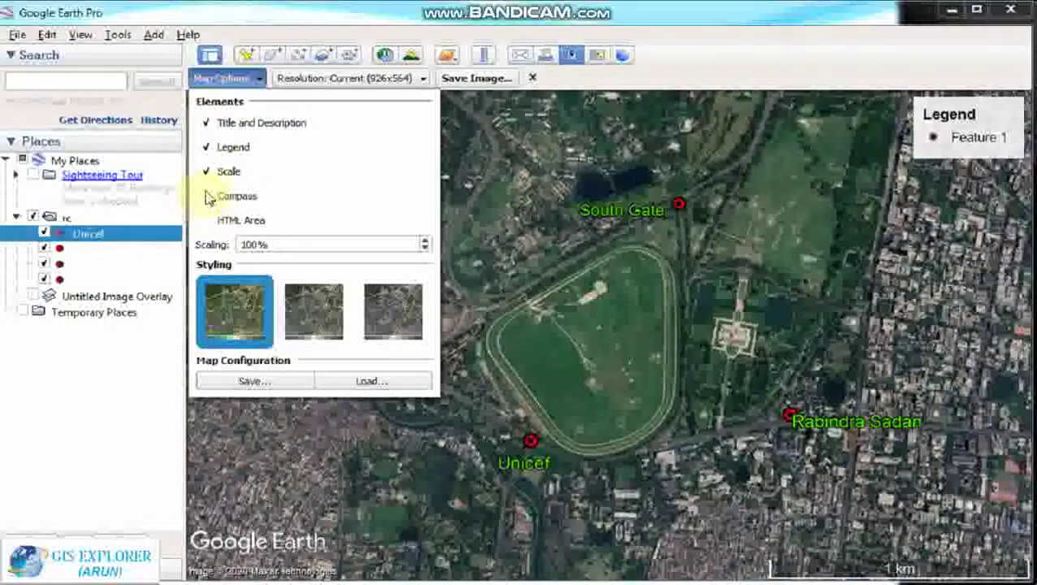
{"action": "left_click", "coordinate": [206, 197]}
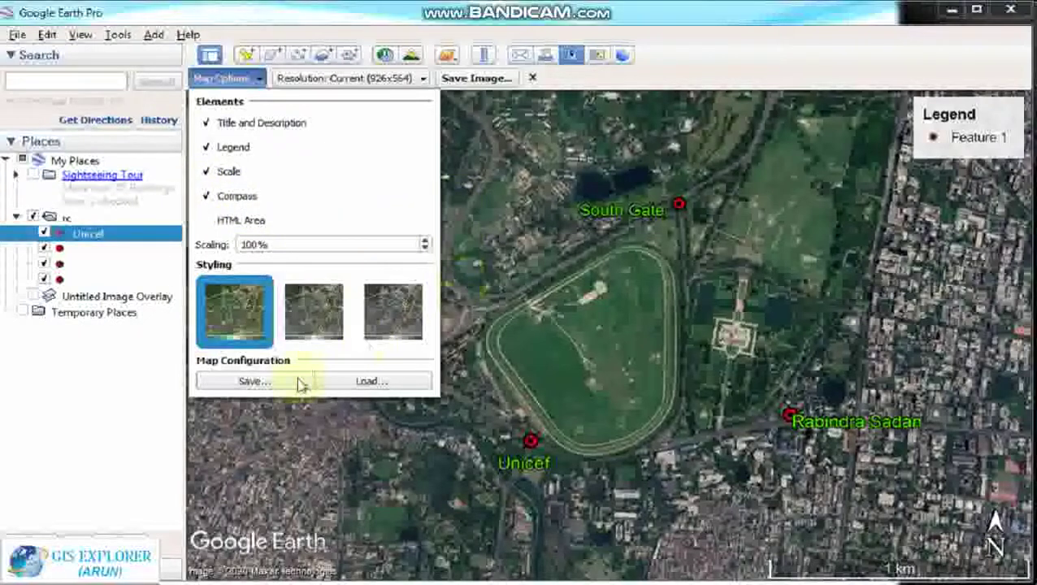
Title the image 'Calcutta Turf Club' and check the legend listing Feature 1.
{"action": "left_click", "coordinate": [602, 83]}
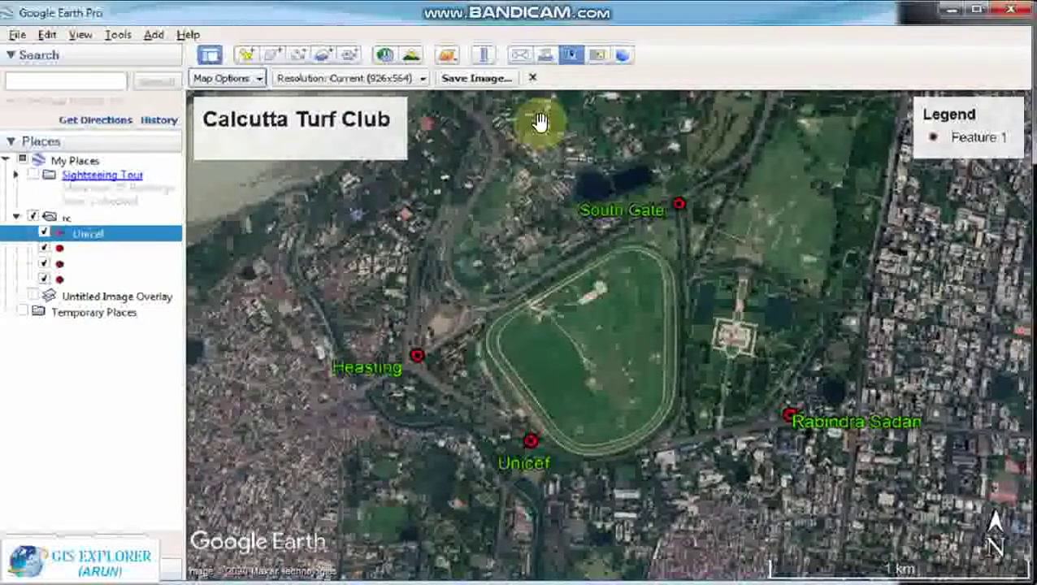
{"action": "double_click", "coordinate": [293, 125]}
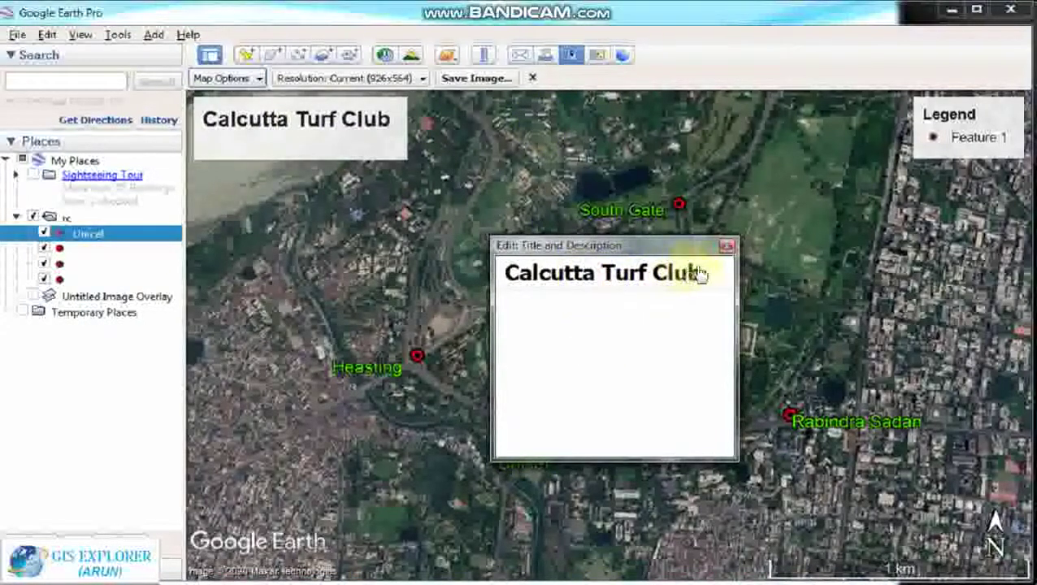
{"action": "left_click", "coordinate": [726, 245]}
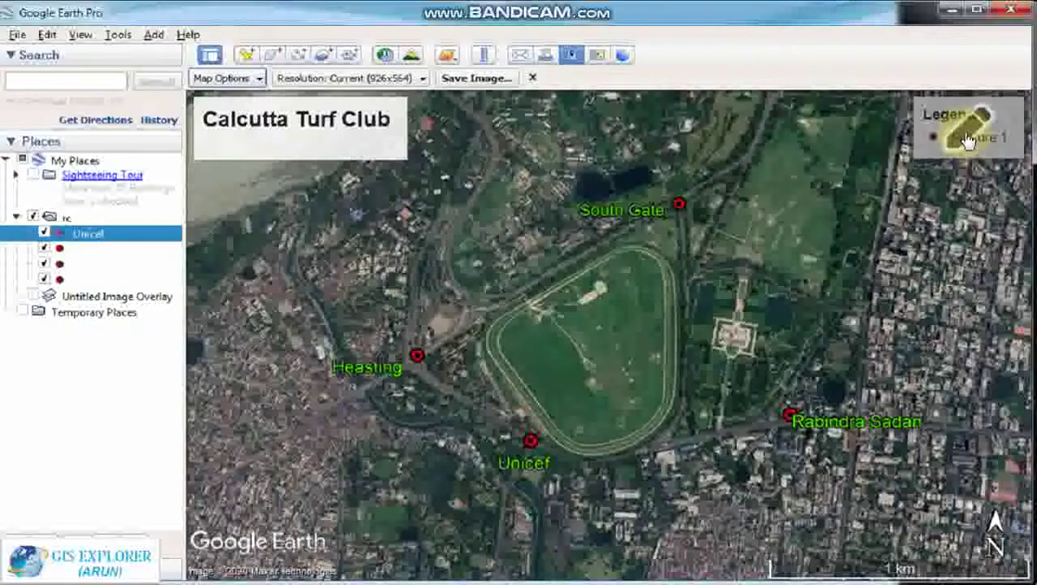
{"action": "left_click", "coordinate": [966, 140]}
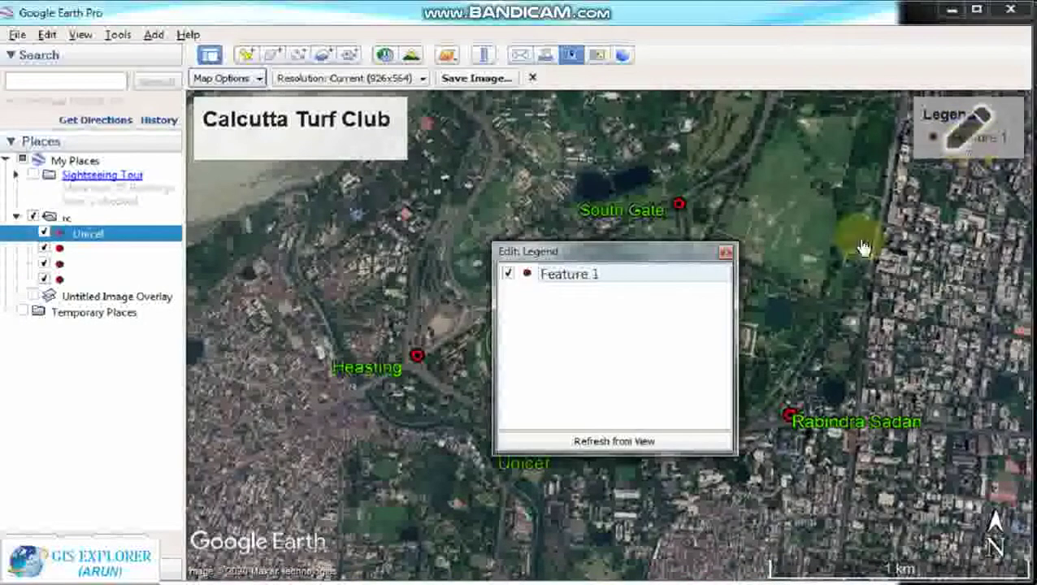
{"action": "left_click", "coordinate": [726, 254]}
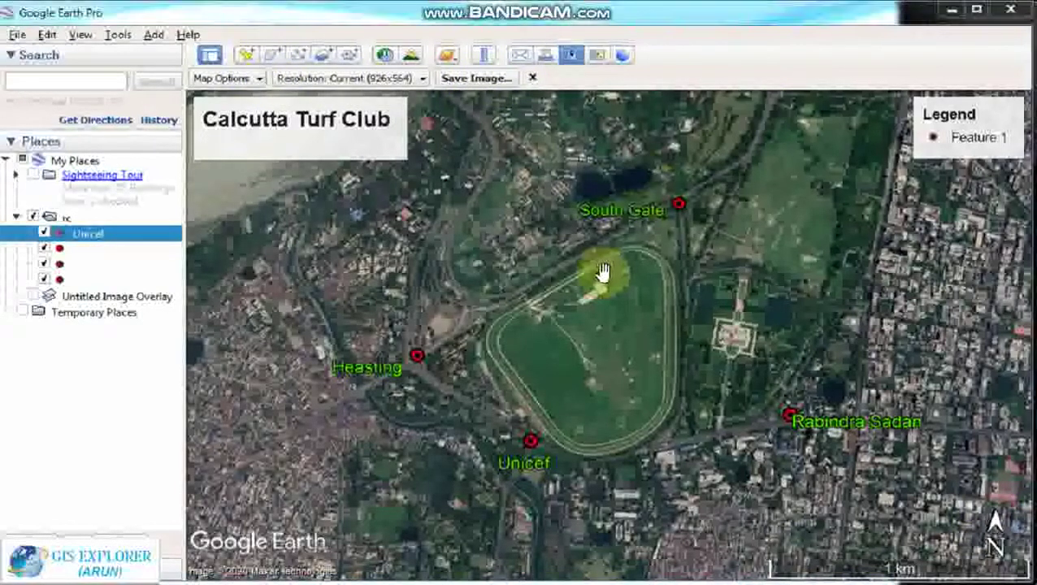
Untick Title and Description, Legend, Scale and Compass in Map Options.
{"action": "left_click", "coordinate": [259, 78]}
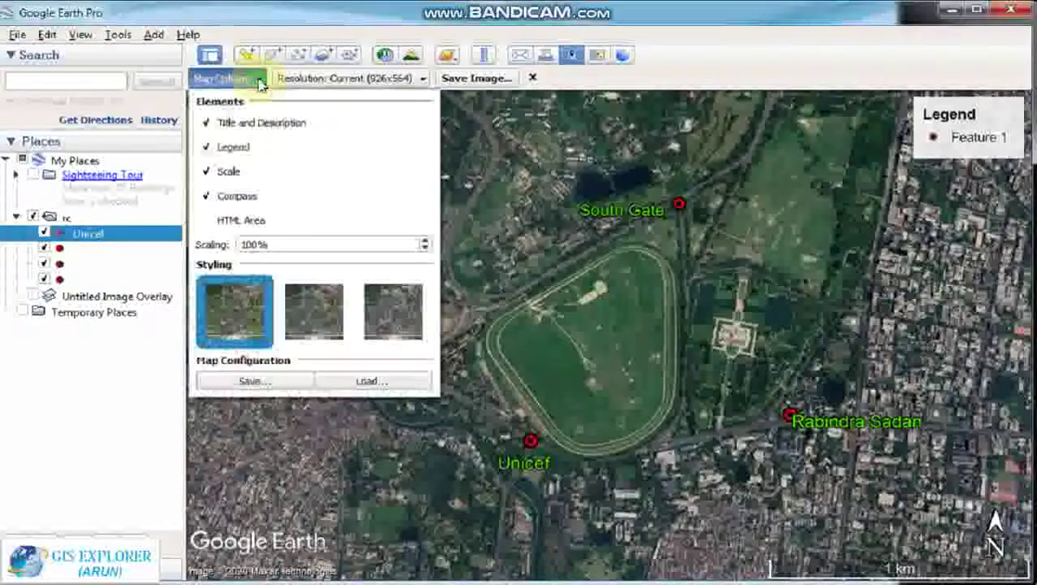
{"action": "left_click", "coordinate": [208, 123]}
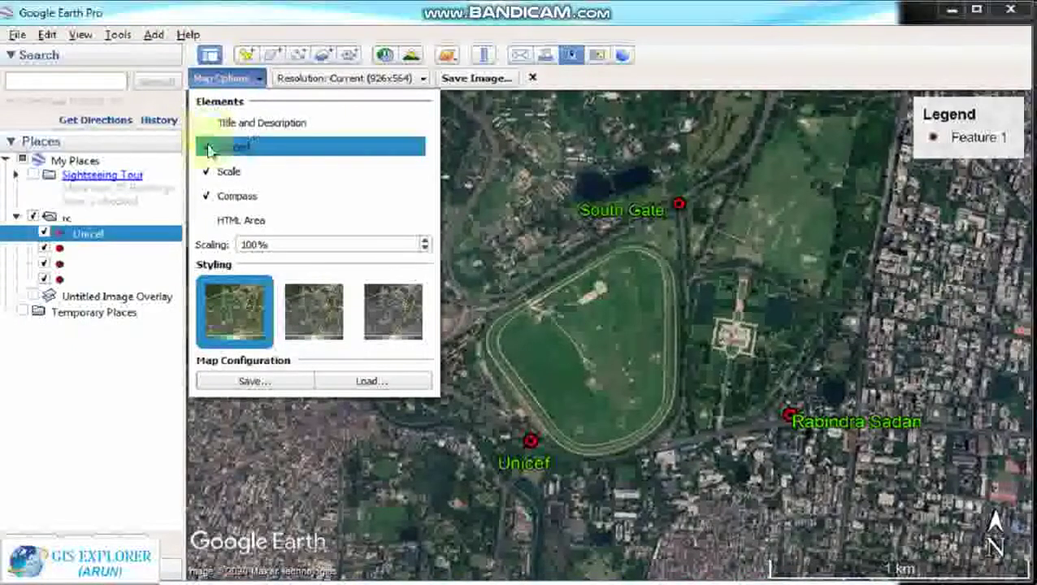
{"action": "left_click", "coordinate": [205, 147]}
{"action": "left_click", "coordinate": [205, 171]}
{"action": "left_click", "coordinate": [205, 197]}
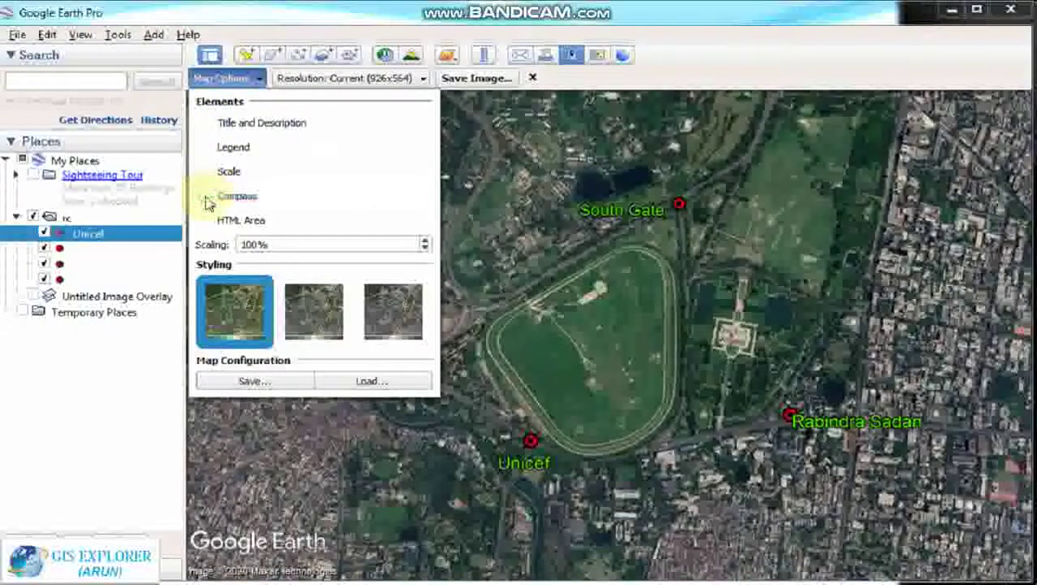
{"action": "left_click", "coordinate": [406, 163]}
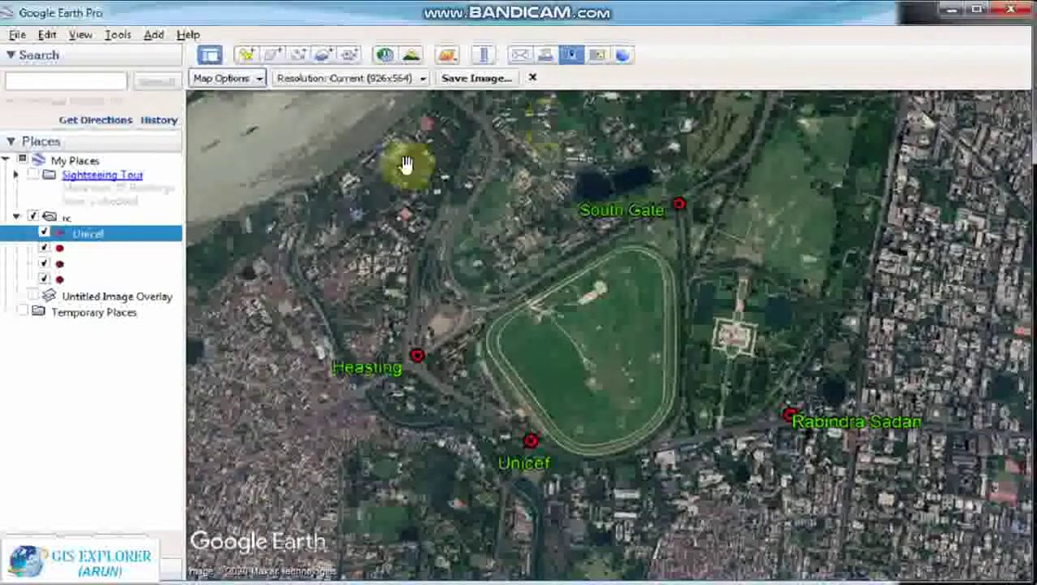
Save the view as JPEG 'kolkata' in E:\youtube\google earth pro.
{"action": "left_click", "coordinate": [480, 81]}
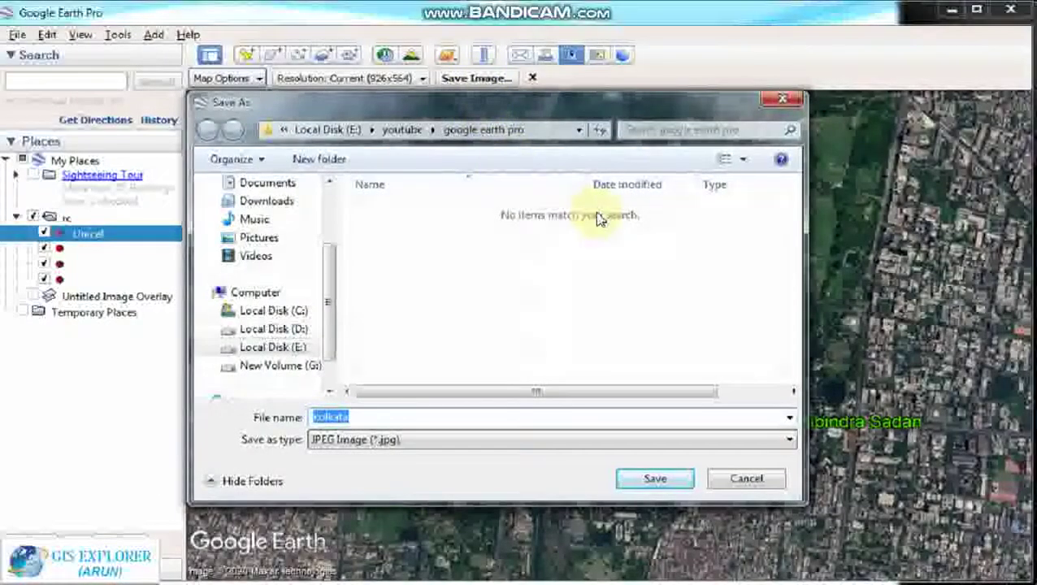
{"action": "left_click", "coordinate": [407, 135]}
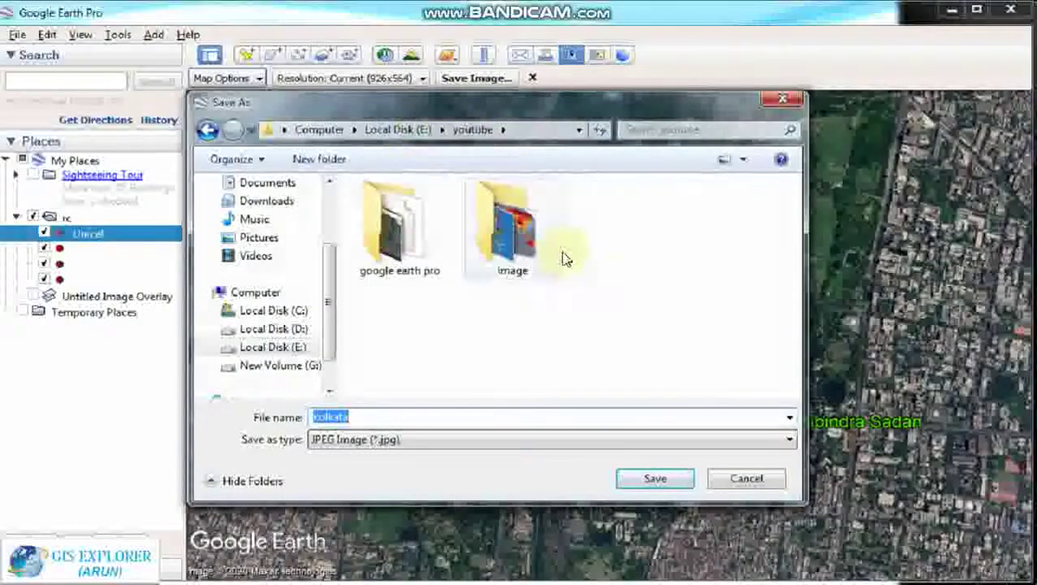
{"action": "double_click", "coordinate": [405, 265]}
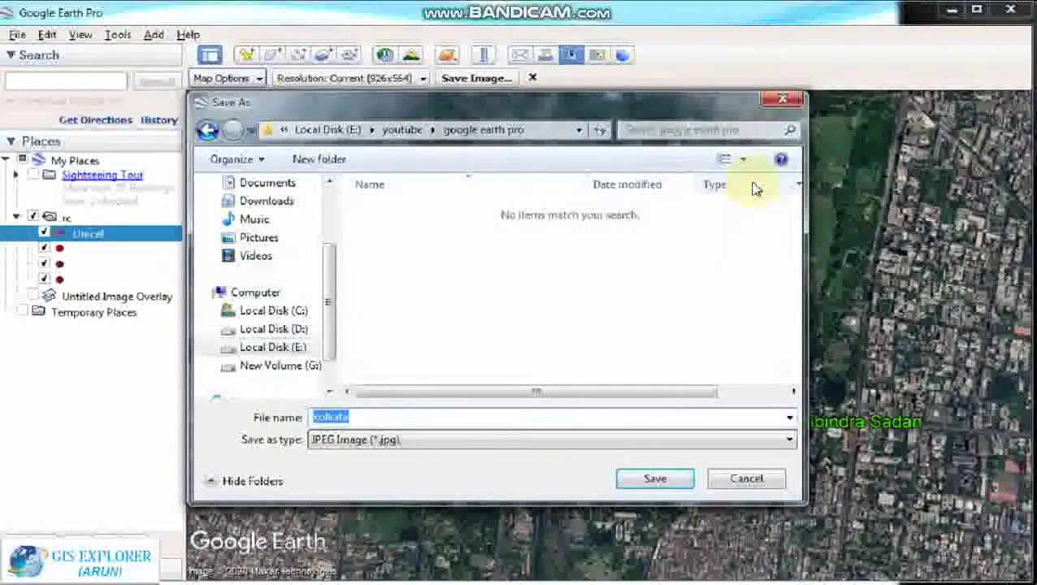
{"action": "type", "text": "k"}
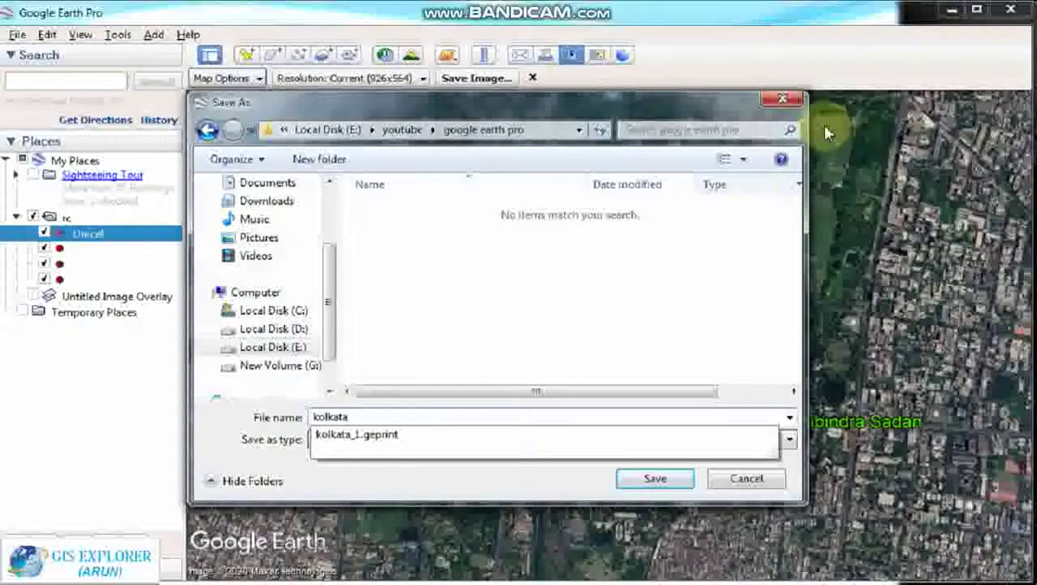
{"action": "left_click", "coordinate": [530, 491]}
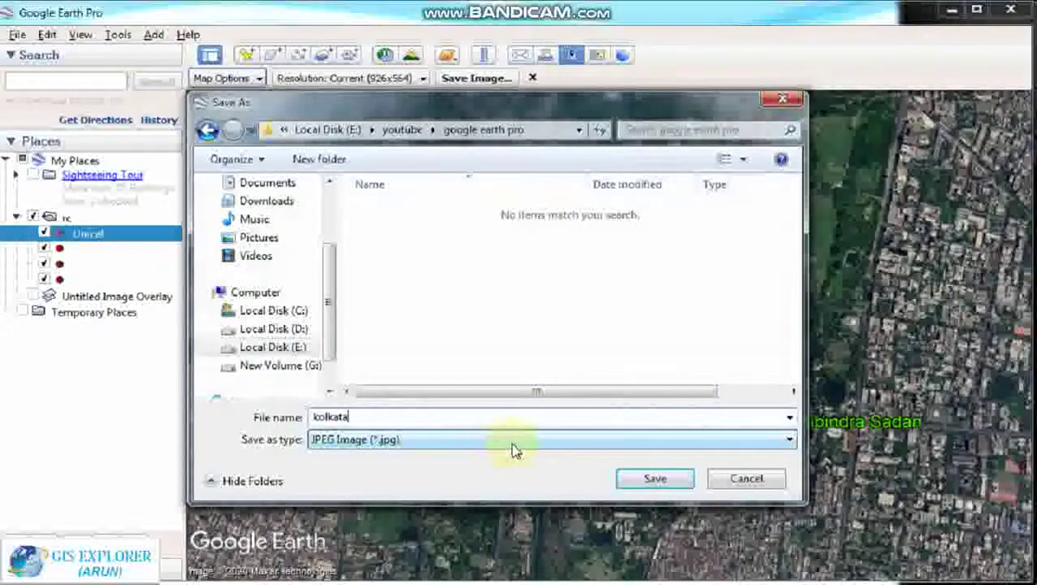
{"action": "left_click", "coordinate": [656, 481]}
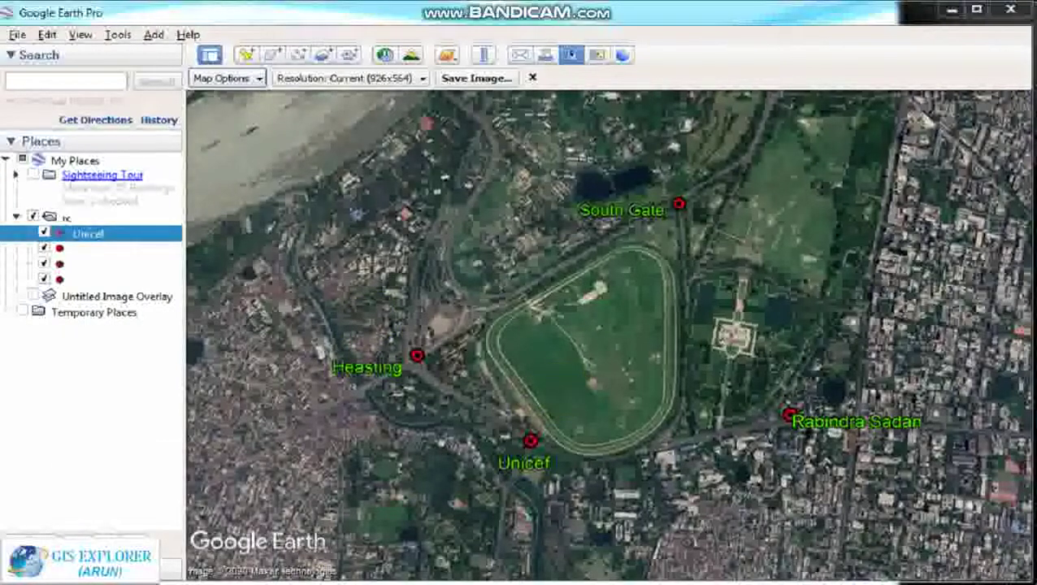
Switch to the Untitled - ArcMap window from the taskbar.
{"action": "mouse_move", "coordinate": [168, 582]}
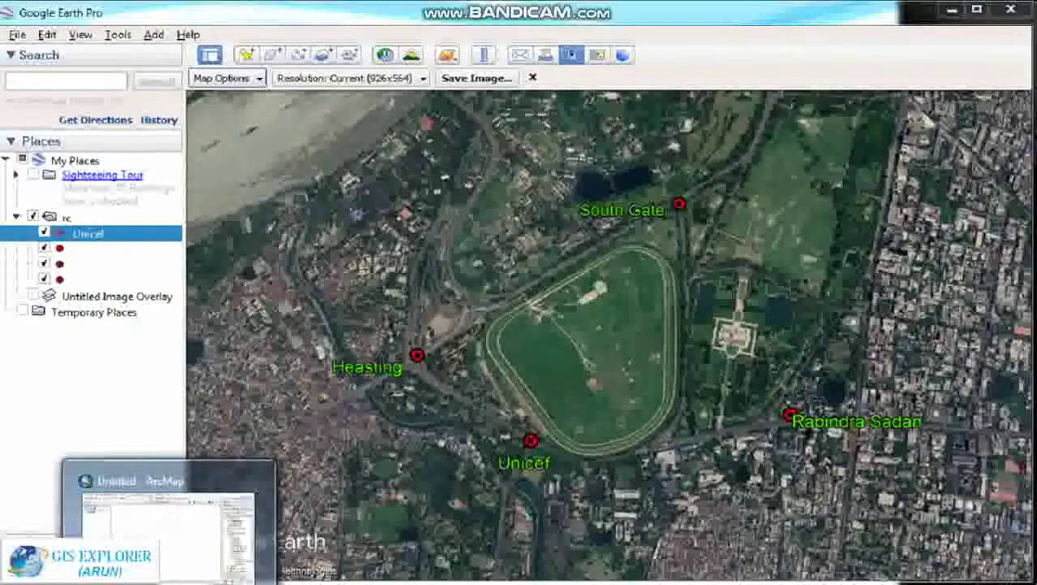
{"action": "left_click", "coordinate": [169, 520]}
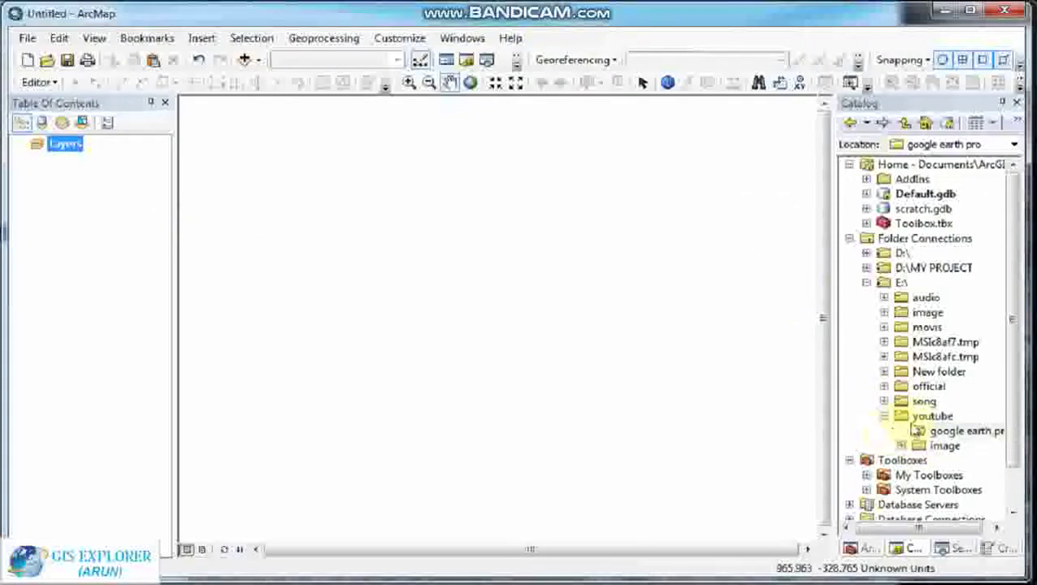
Refresh the youtube folder in Catalog and drag kolkata.jpg from google earth pro onto the map.
{"action": "left_click", "coordinate": [932, 416]}
{"action": "right_click", "coordinate": [931, 417]}
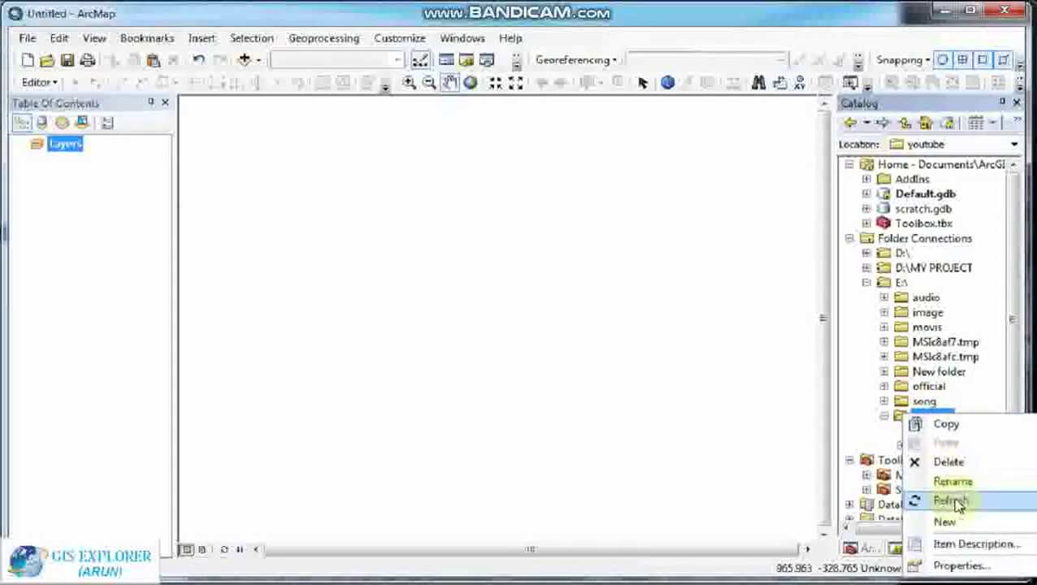
{"action": "left_click", "coordinate": [952, 500]}
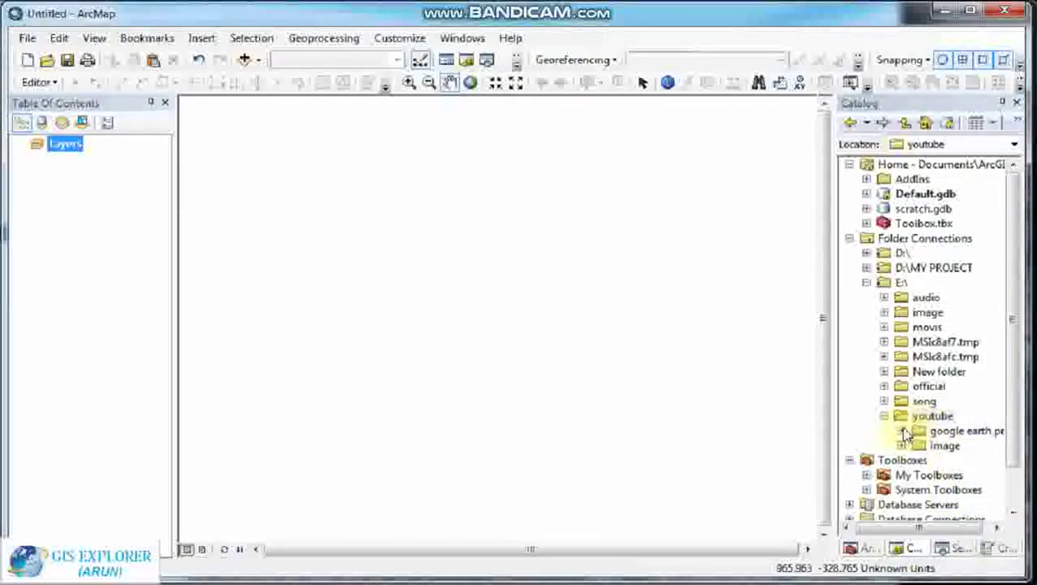
{"action": "left_click", "coordinate": [901, 431]}
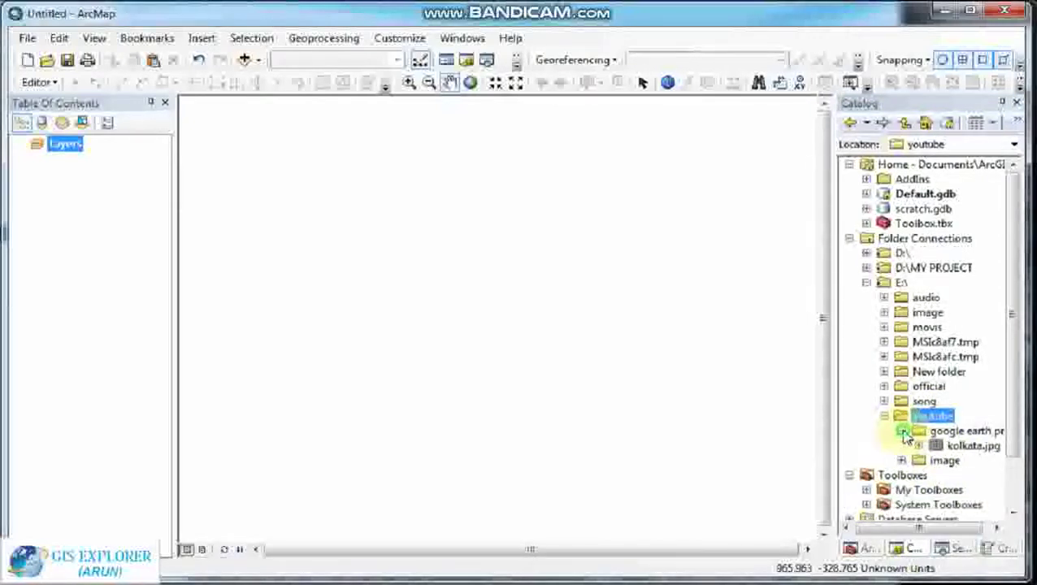
{"action": "left_click", "coordinate": [973, 447]}
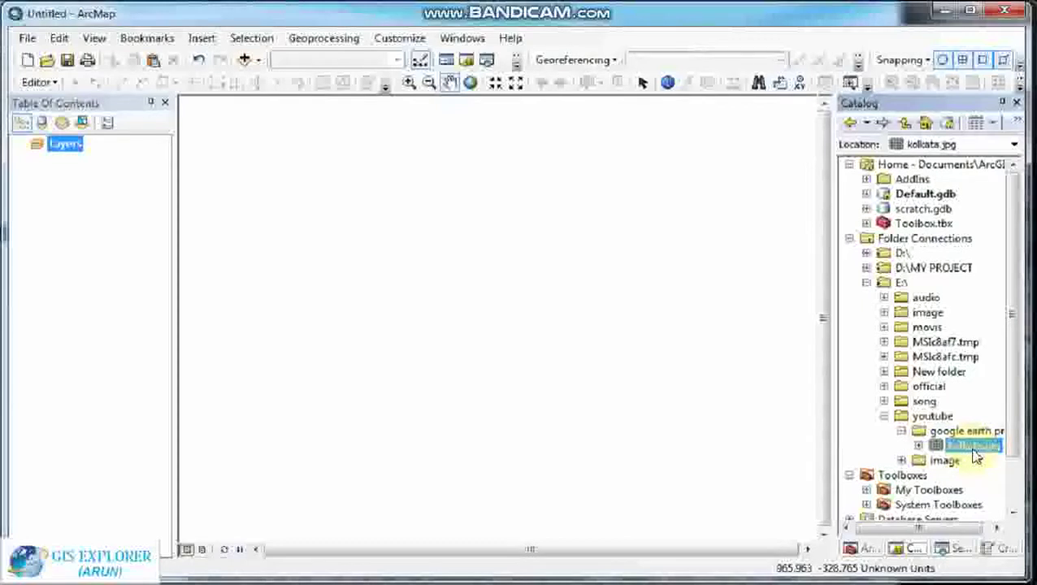
{"action": "mouse_move", "coordinate": [972, 453]}
{"action": "left_mouse_down"}
{"action": "mouse_move", "coordinate": [780, 403]}
{"action": "mouse_move", "coordinate": [696, 408]}
{"action": "mouse_move", "coordinate": [192, 260]}
{"action": "mouse_move", "coordinate": [111, 218]}
{"action": "mouse_move", "coordinate": [142, 205]}
{"action": "left_mouse_up"}
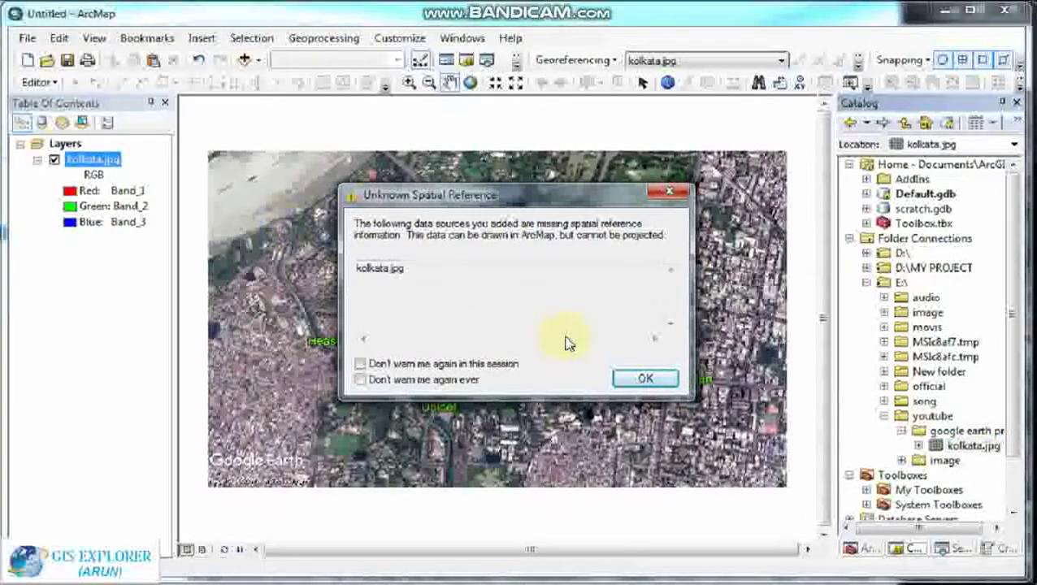
Acknowledge the Unknown Spatial Reference warning so kolkata.jpg displays with its placemarks.
{"action": "left_click", "coordinate": [372, 275]}
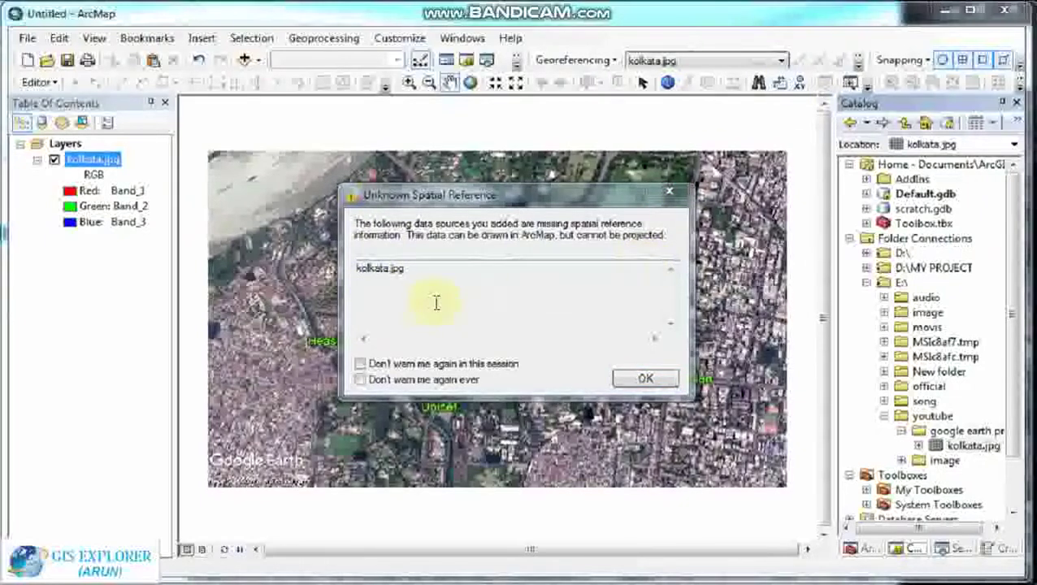
{"action": "left_click", "coordinate": [646, 380]}
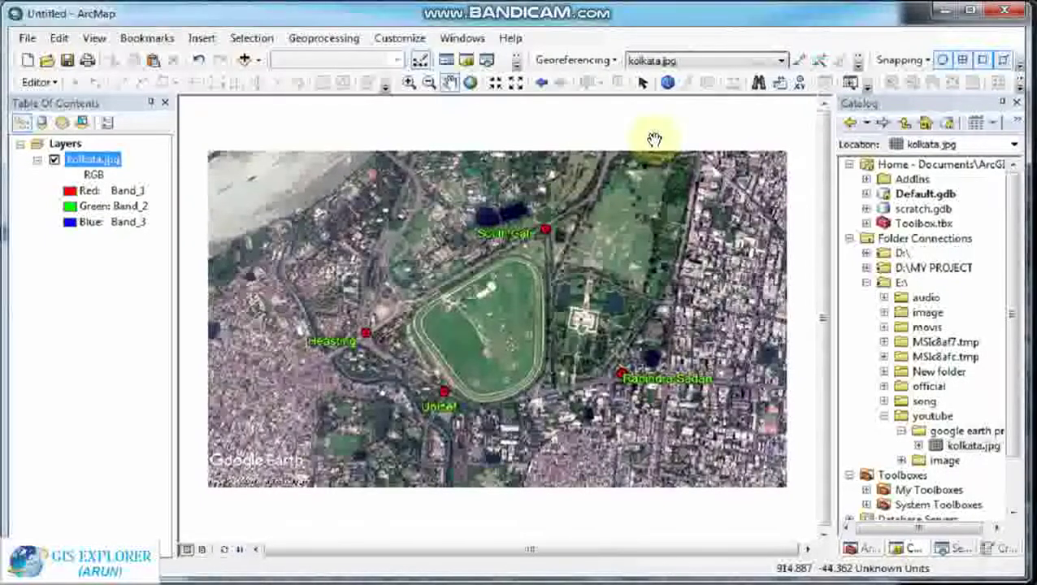
Pan and zoom around the kolkata.jpg racecourse image in ArcMap to inspect it.
{"action": "left_click_drag", "start_coordinate": [477, 281], "coordinate": [514, 300]}
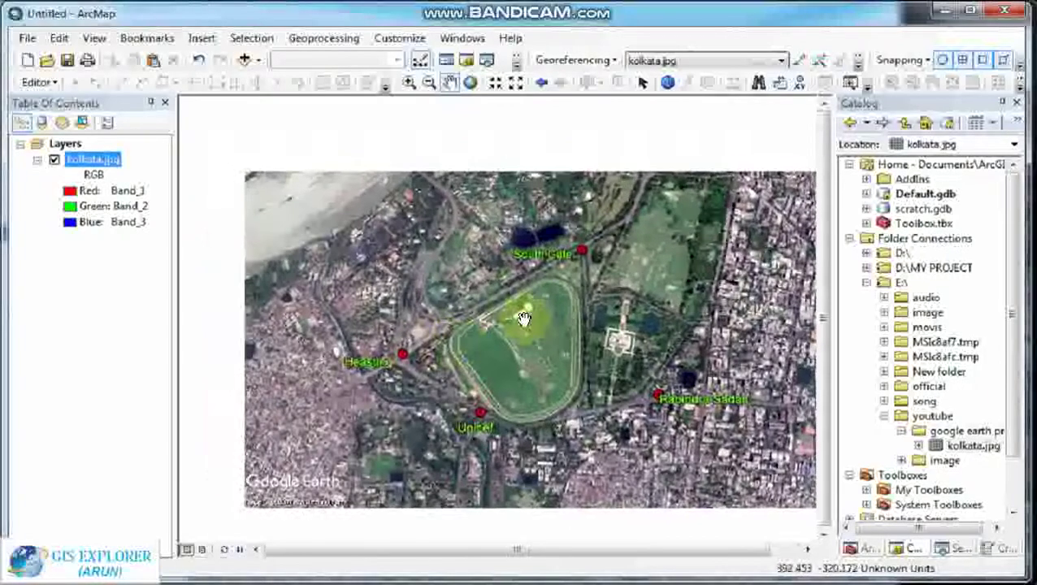
{"action": "scroll", "coordinate": [520, 304], "scroll_direction": "up", "scroll_amount": 2}
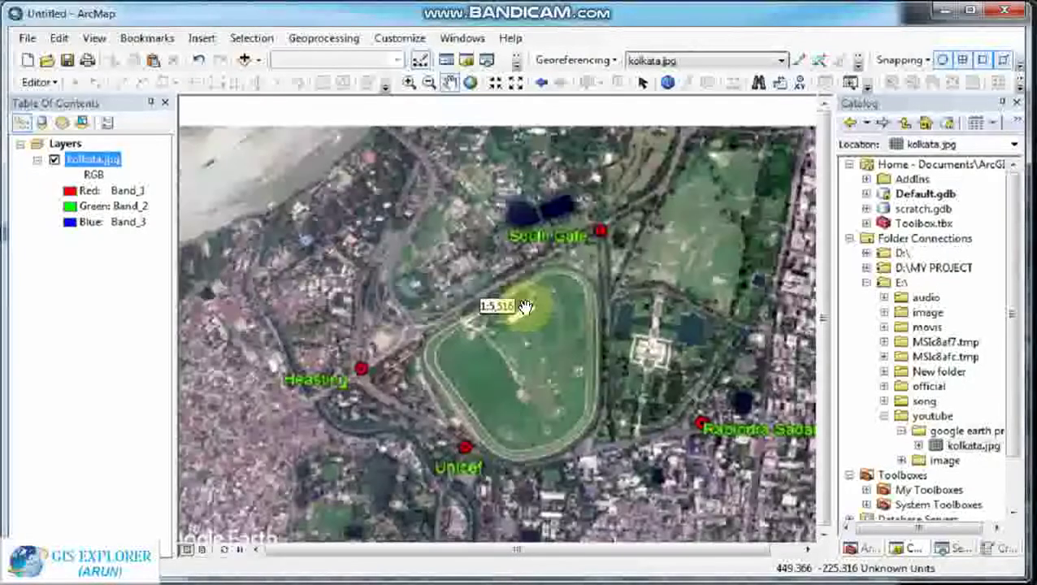
{"action": "left_click_drag", "start_coordinate": [524, 307], "coordinate": [650, 247]}
{"action": "scroll", "coordinate": [676, 236], "scroll_direction": "down", "scroll_amount": 2}
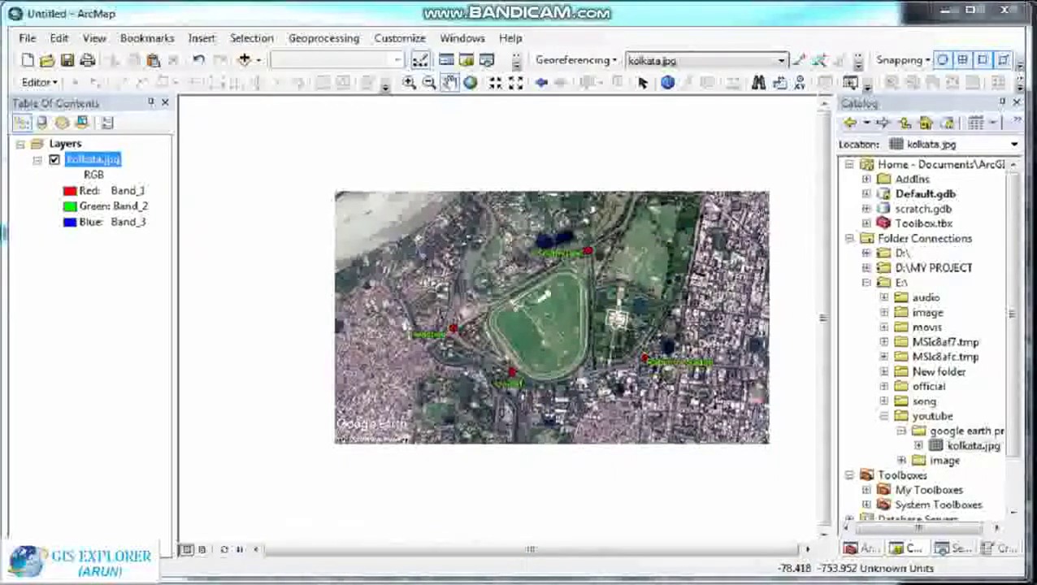
Bring Google Earth Pro back showing the racecourse close-up with its four labelled placemarks.
{"action": "mouse_move", "coordinate": [282, 582]}
{"action": "left_click", "coordinate": [282, 536]}
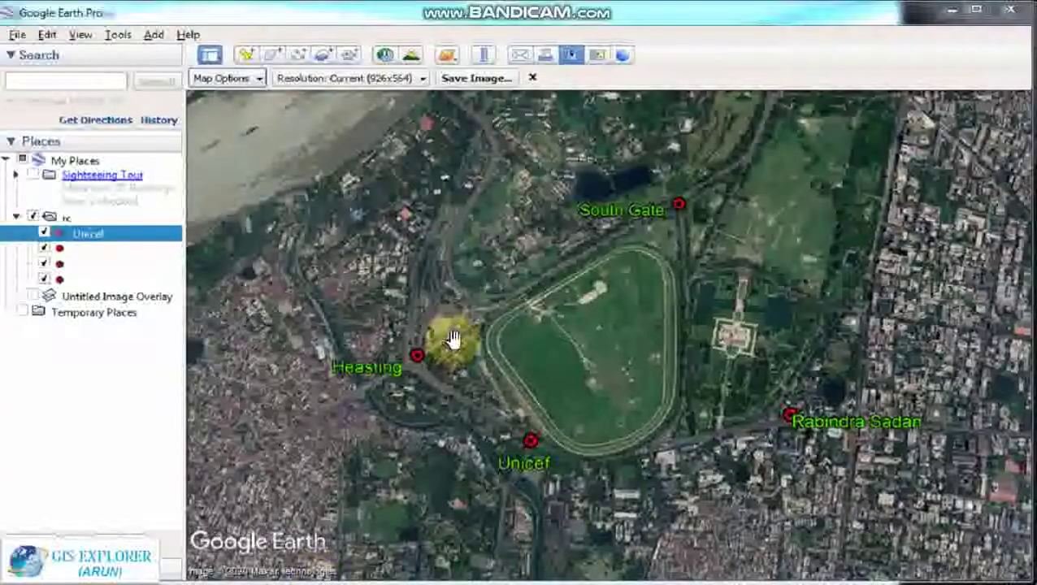
{"action": "scroll", "coordinate": [590, 306], "scroll_direction": "up", "scroll_amount": 2}
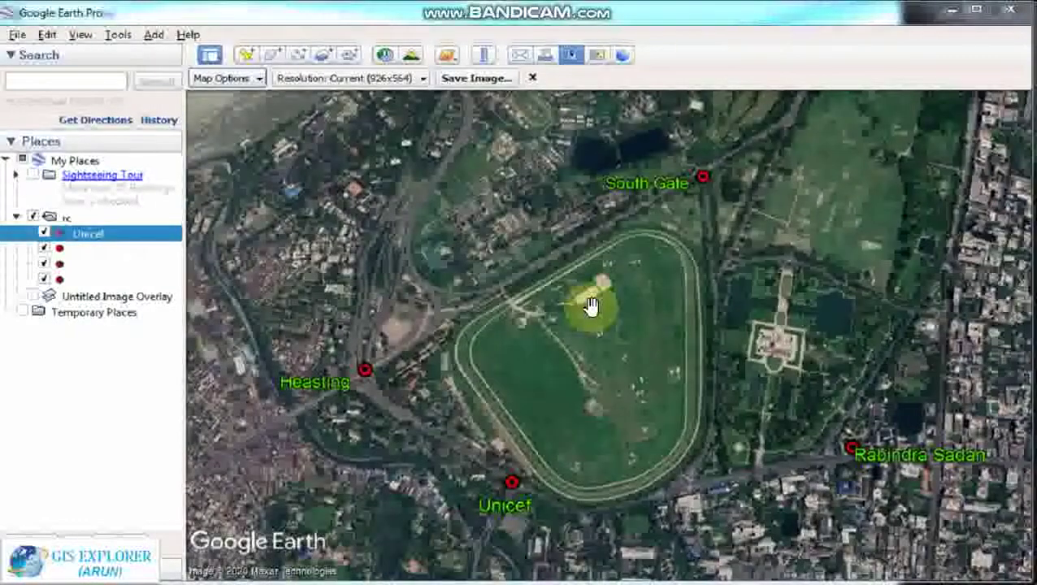